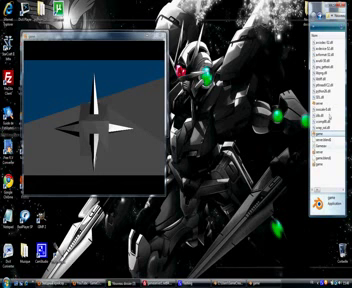
- Launch the server version of the game from Explorer
double_click(318, 102)
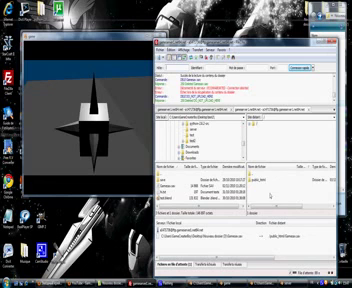
- Reconnect to the saved FTP site via Site Manager and enter the public_html folder
left_click(263, 181)
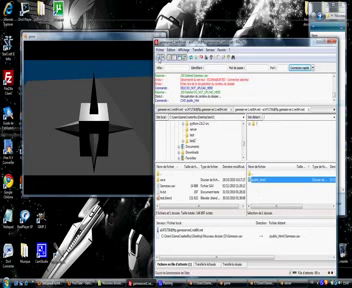
key("ctrl+s")
key("Return")
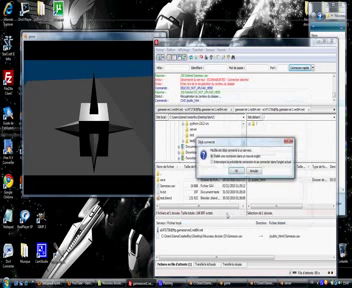
key("Return")
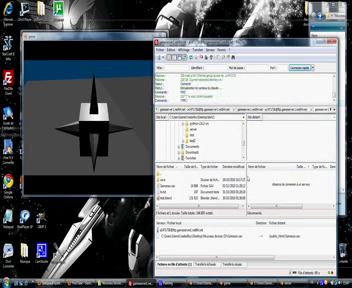
double_click(262, 179)
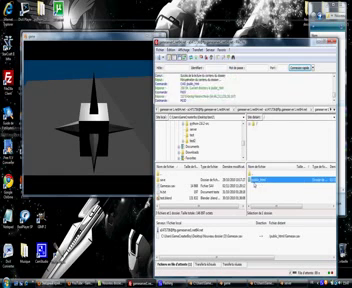
- Delete the saved position file from the server's public_html, then return to the game
left_click(262, 180)
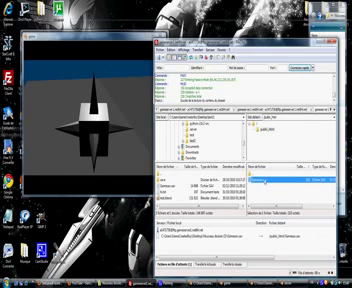
right_click(262, 180)
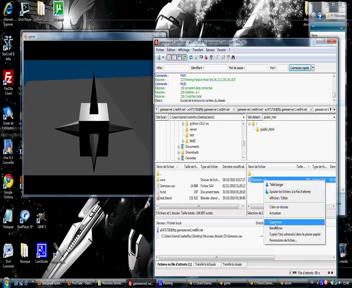
left_click(276, 222)
left_click(184, 164)
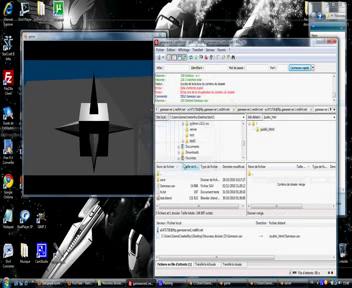
left_click(72, 98)
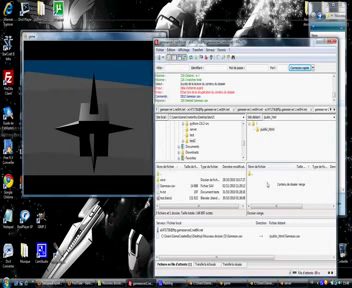
- Refresh the server listing with Actualiser and select the reappeared Gameuser file
right_click(266, 180)
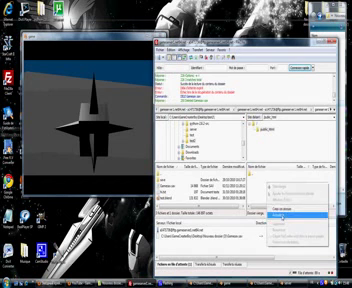
left_click(283, 215)
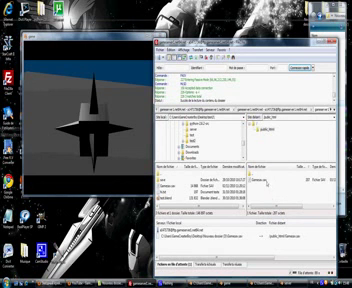
left_click(266, 182)
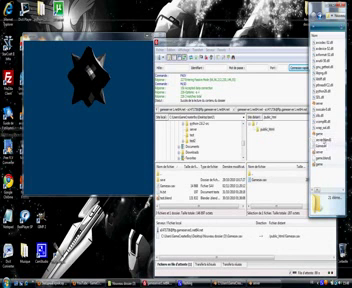
- Relaunch the game application from the Explorer file list
double_click(320, 128)
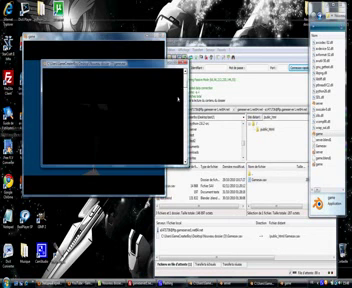
- Drag the console window aside, out of the game window's way
left_click_drag(230, 84, 290, 78)
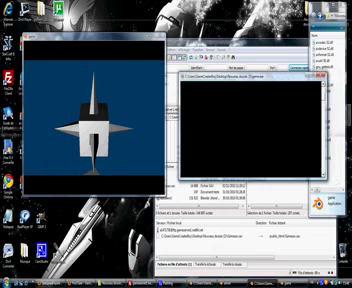